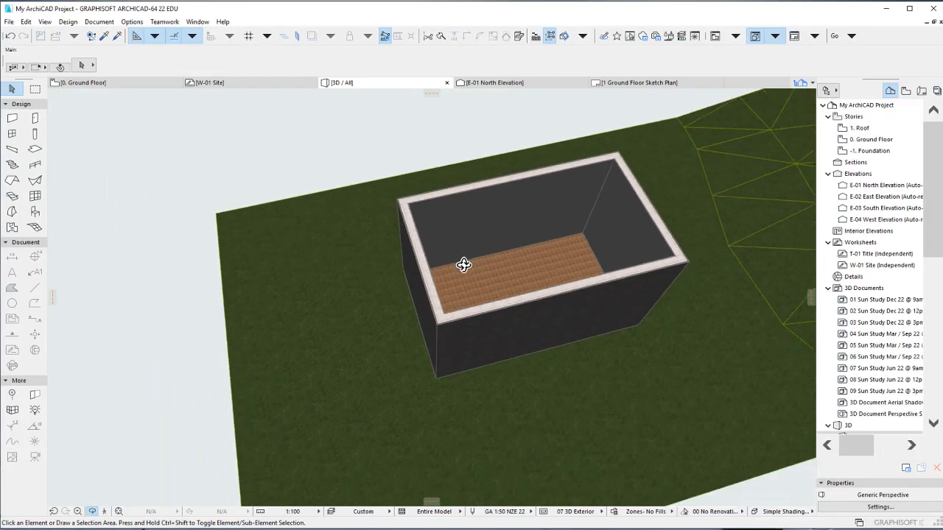
Step: Orbit and zoom the 3D view to look down on the walled building from nearly overhead
shift+middle_drag(467, 262, 488, 357)
scroll(589, 275, up, 3)
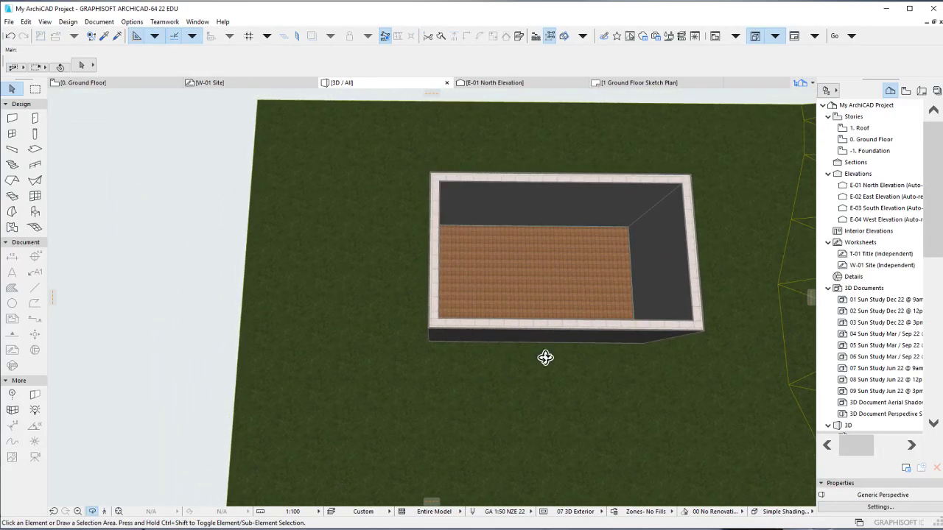
Step: Switch to the 0. Ground Floor plan and zoom in on the building's hatched wall corners
click(115, 84)
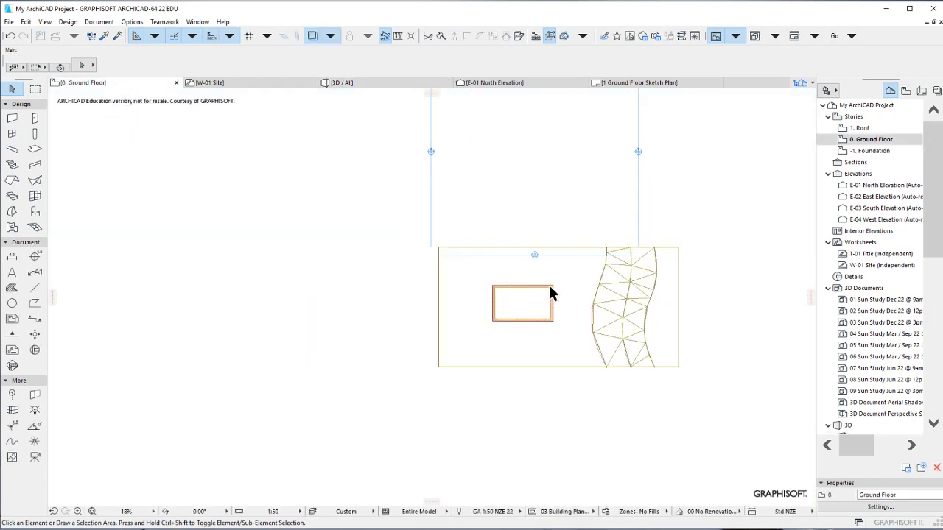
scroll(547, 283, up, 3)
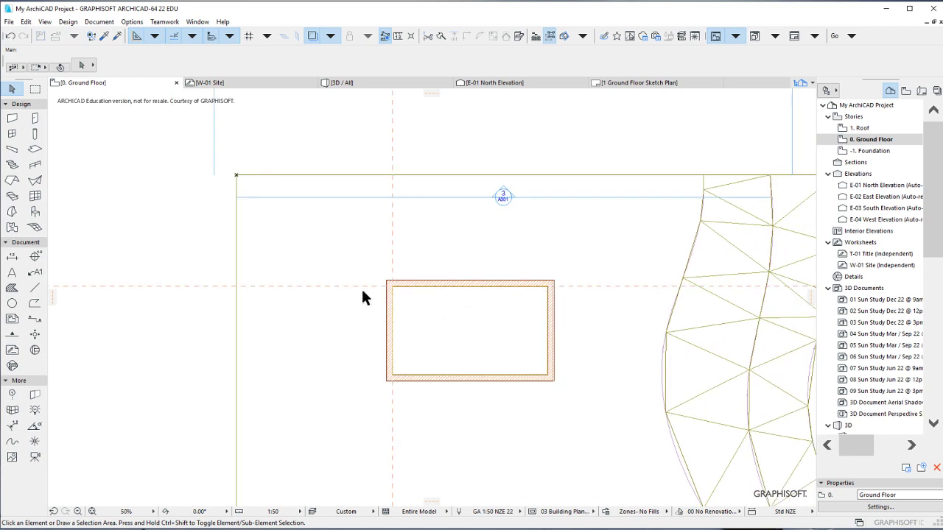
scroll(329, 295, down, 3)
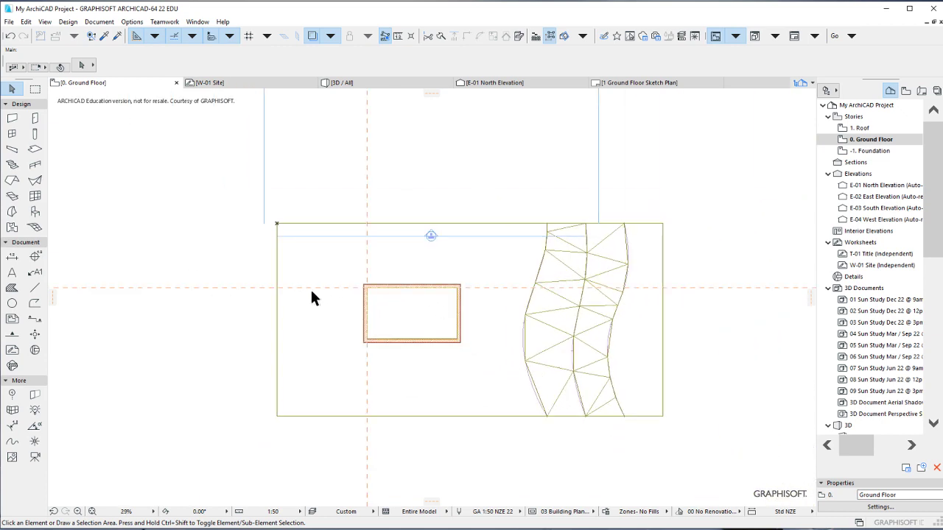
scroll(301, 294, up, 2)
scroll(296, 288, up, 1)
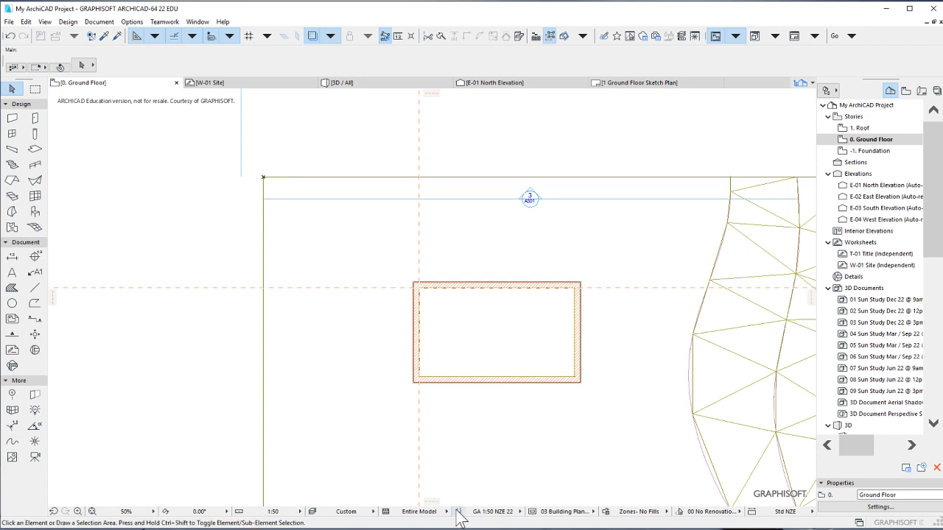
scroll(434, 296, up, 10)
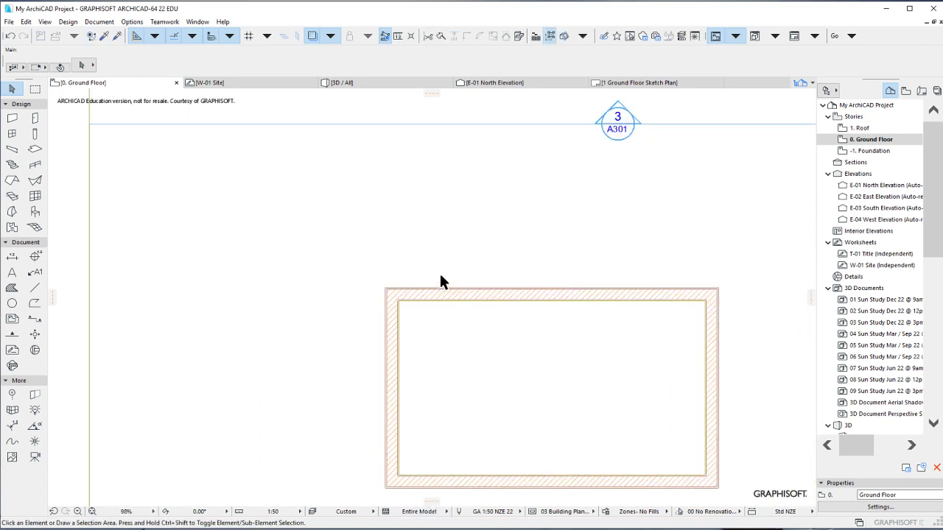
scroll(335, 358, up, 8)
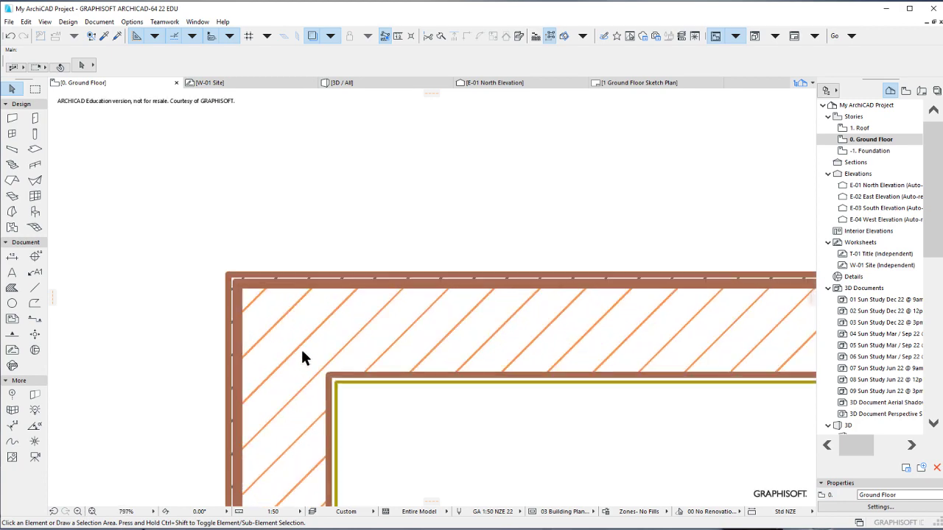
scroll(381, 340, down, 19)
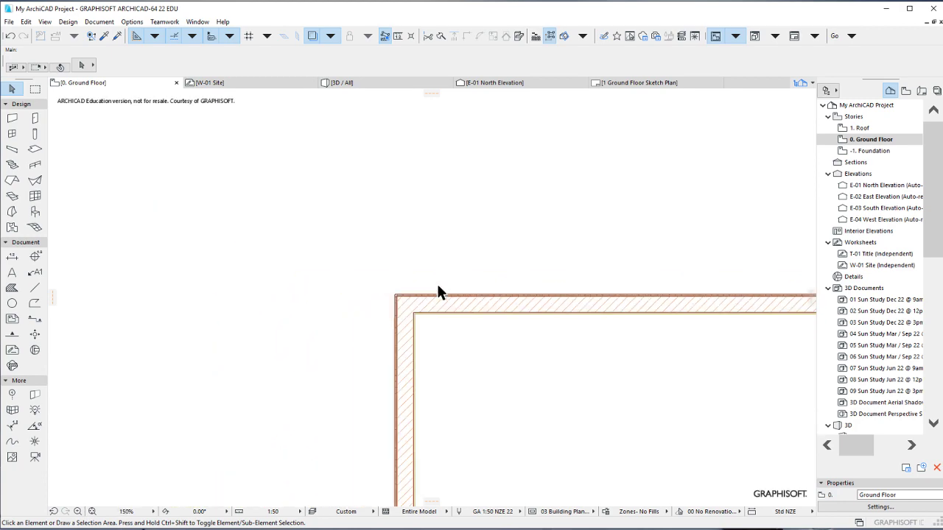
scroll(432, 301, up, 2)
scroll(408, 270, up, 5)
scroll(408, 270, down, 2)
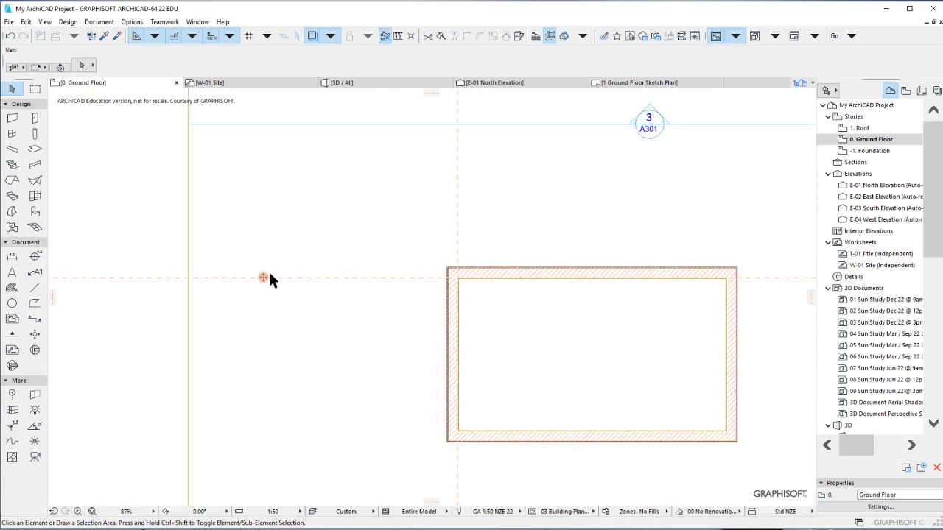
Step: Add a horizontal guide line 3 above the top wall's guide line
drag(264, 279, 264, 190)
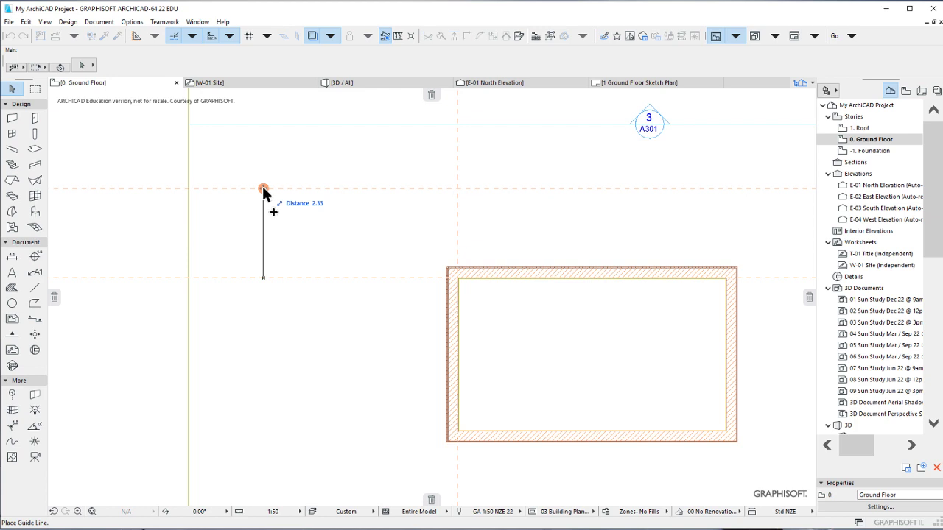
text(3)
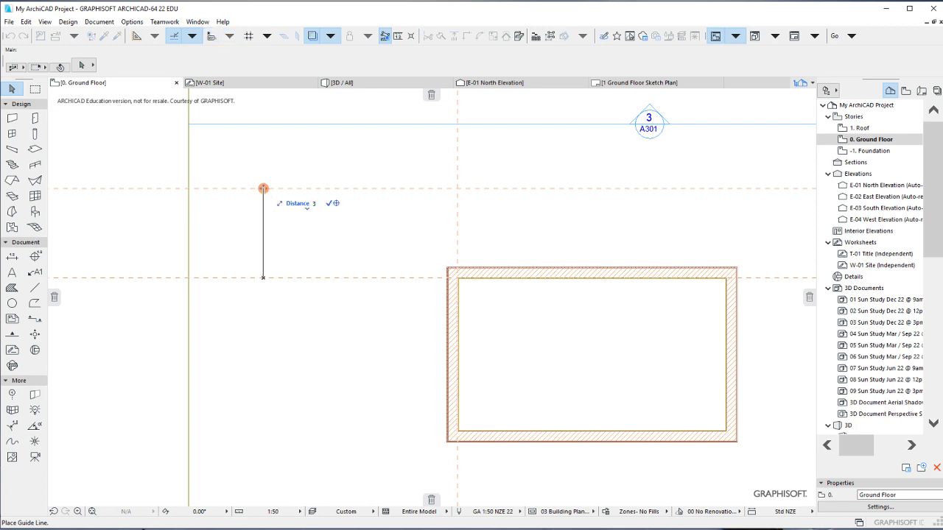
key(Return)
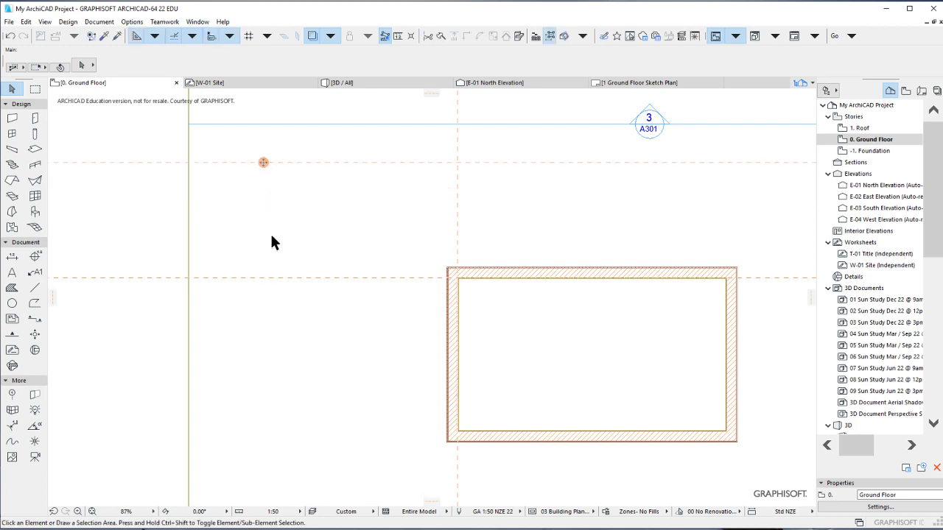
Step: Place a vertical dimension reading 3.00 between the two horizontal guide lines
click(12, 256)
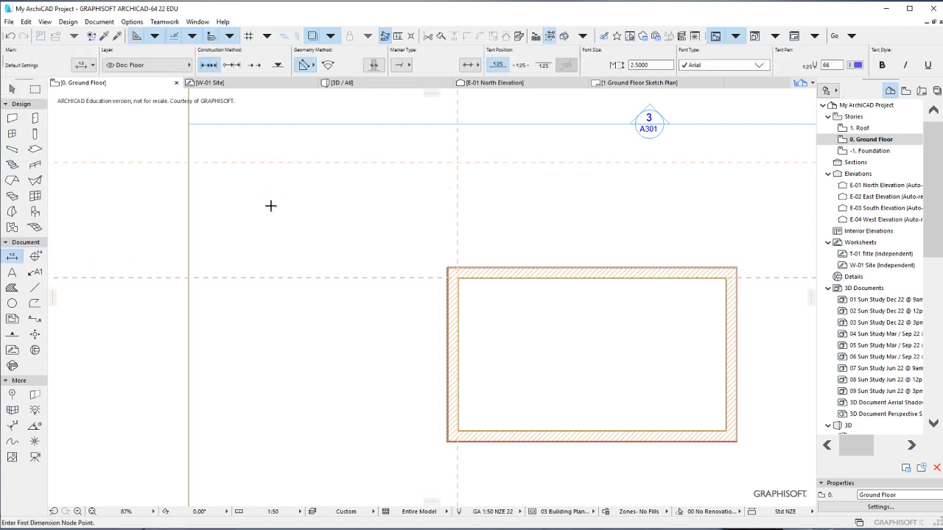
click(286, 163)
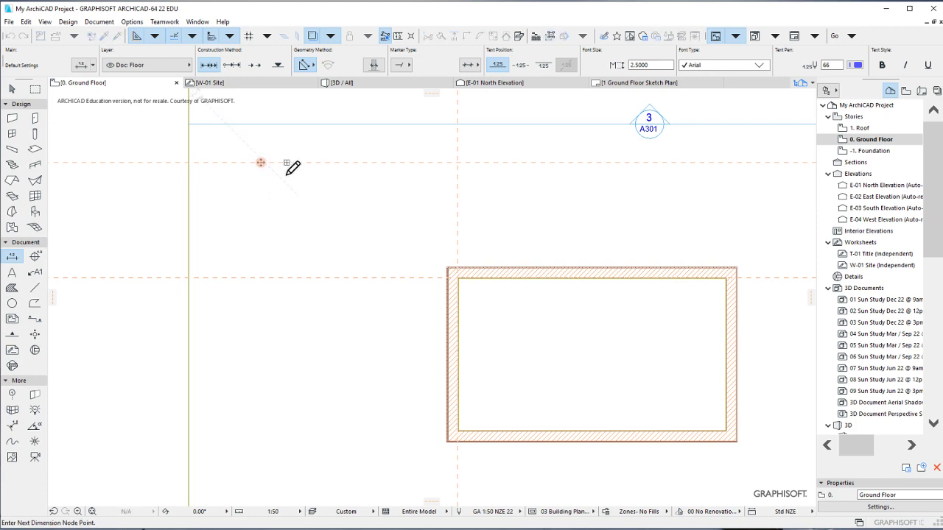
click(288, 277)
double_click(311, 218)
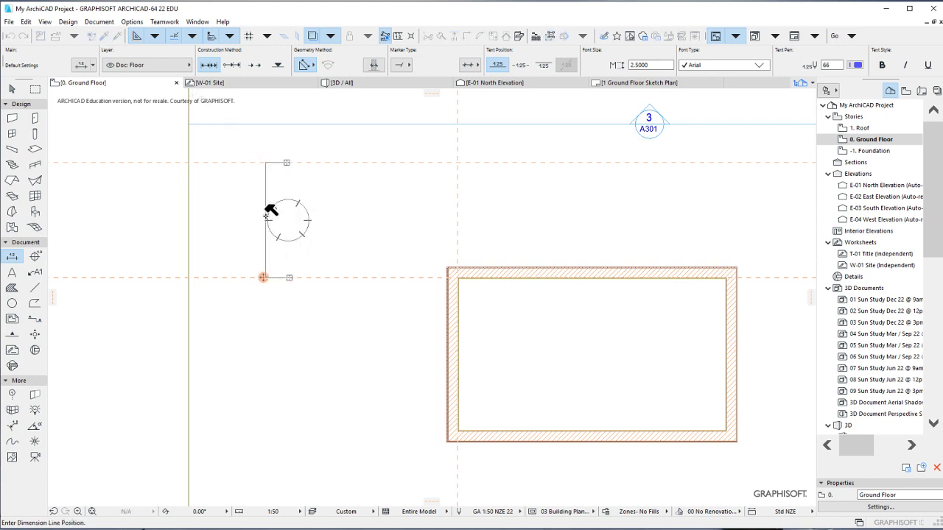
click(259, 209)
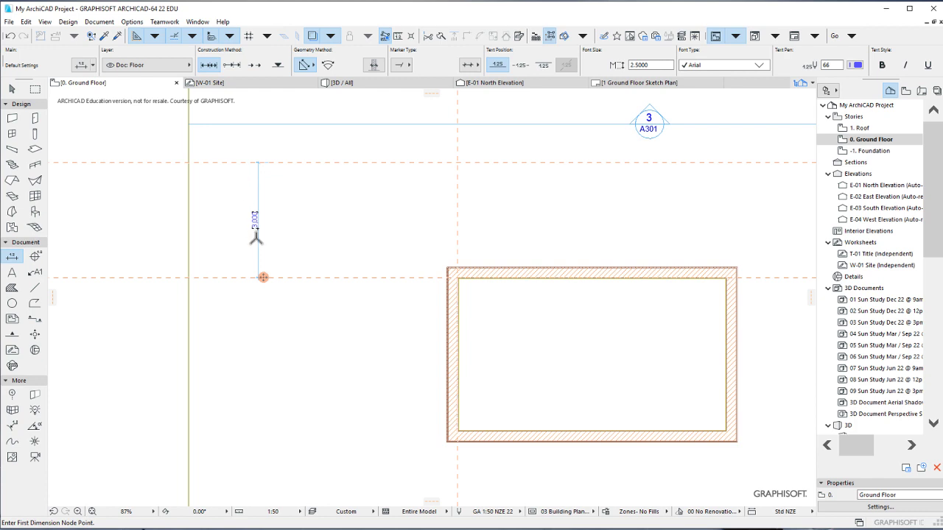
key(Escape)
scroll(338, 270, down, 3)
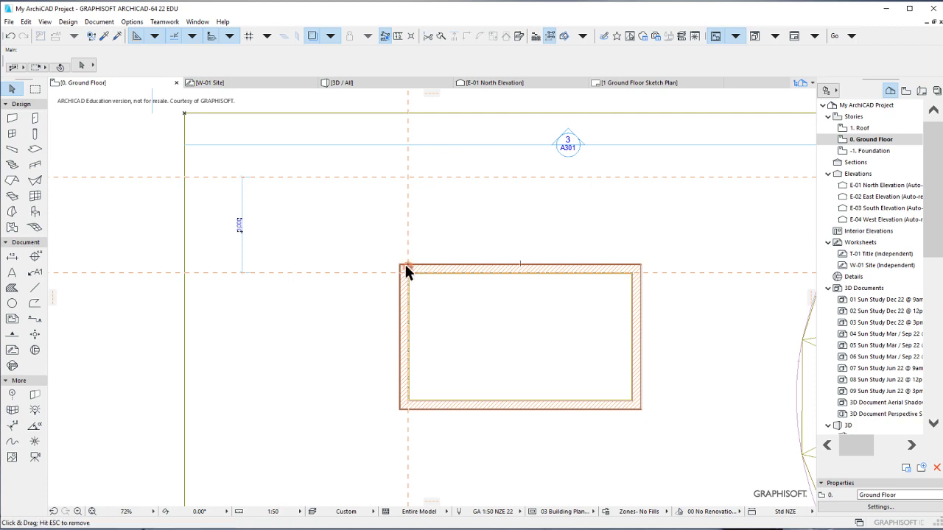
scroll(398, 259, up, 6)
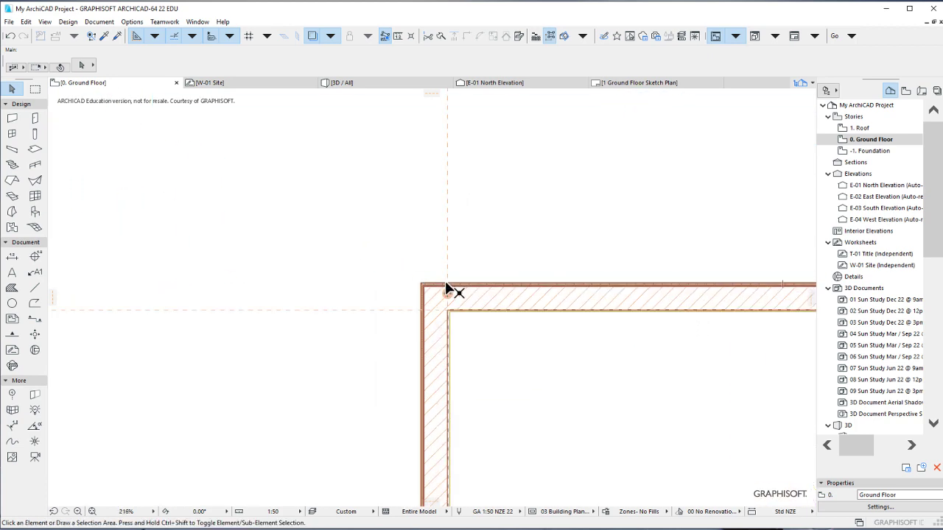
mouse_move(436, 286)
mouse_down()
mouse_move(416, 271)
mouse_move(421, 279)
mouse_up()
click(421, 284)
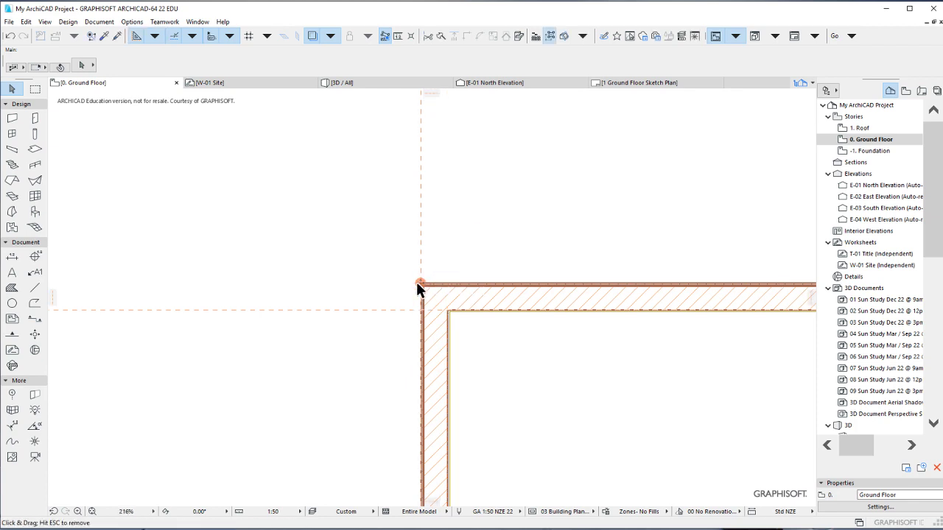
drag(410, 288, 371, 286)
key(Tab)
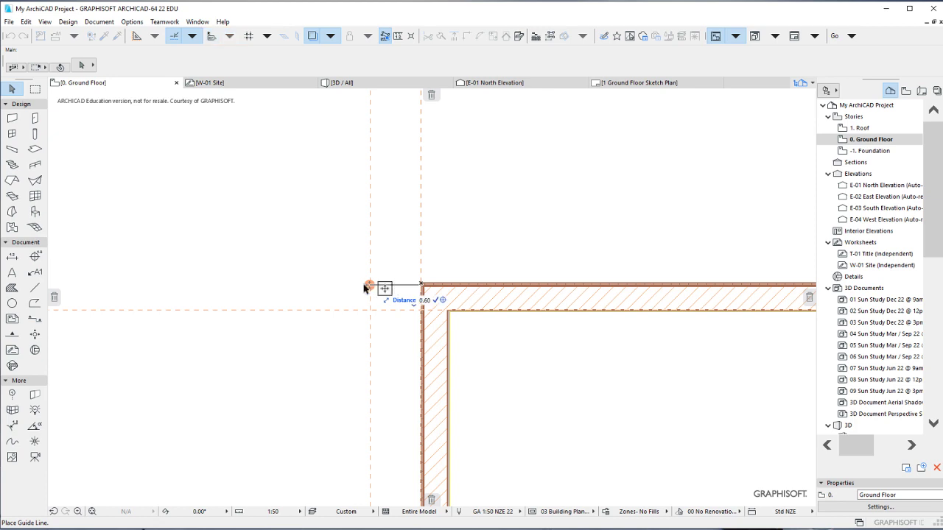
key(Return)
scroll(368, 317, down, 3)
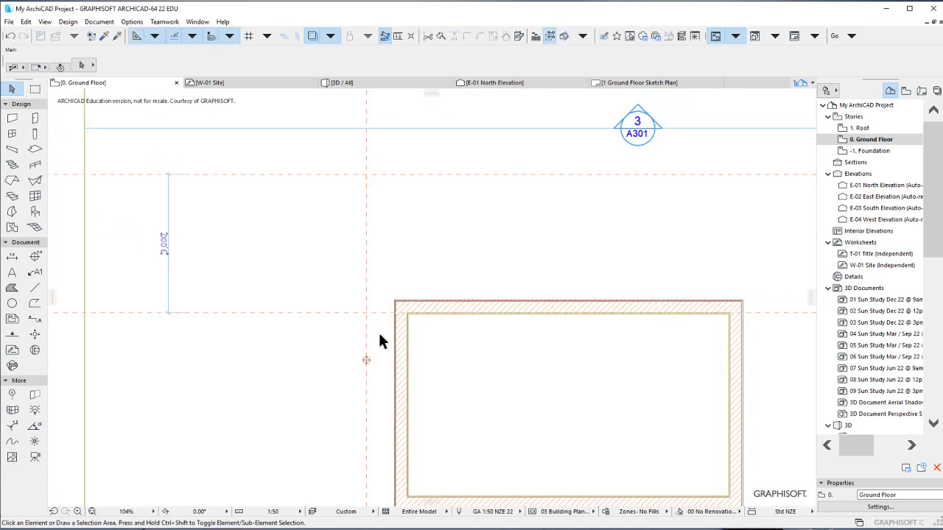
scroll(353, 331, up, 10)
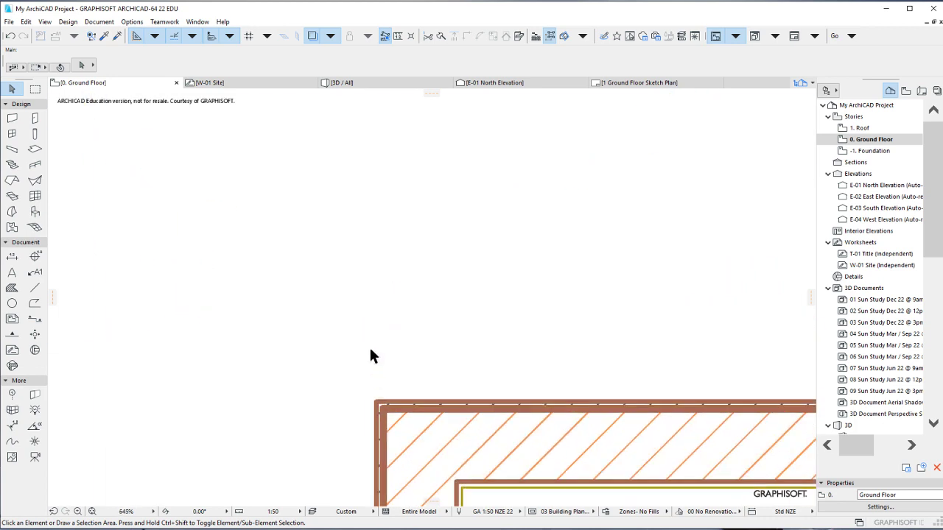
Step: Snap a guide to the wall's top-right corner and add a vertical guide 0.6 beyond it
scroll(376, 372, down, 10)
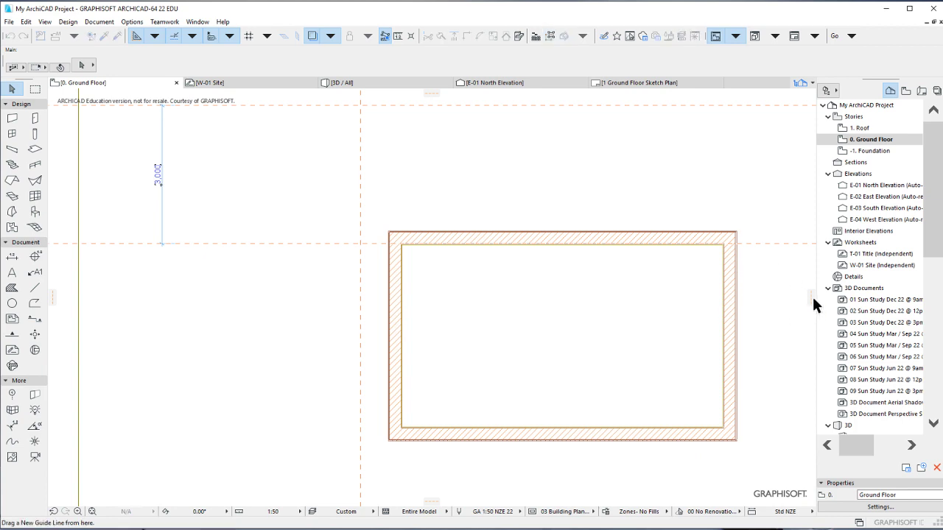
scroll(810, 292, up, 5)
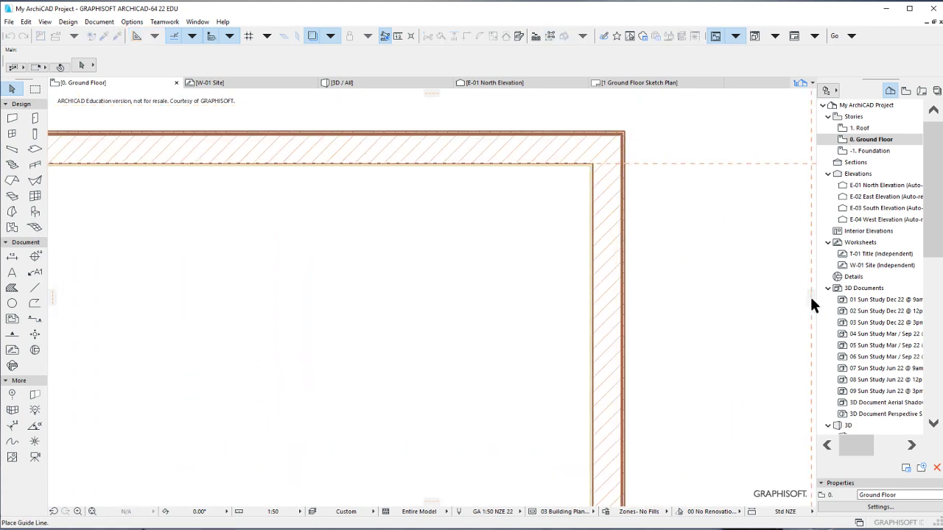
drag(811, 298, 631, 141)
scroll(628, 265, down, 3)
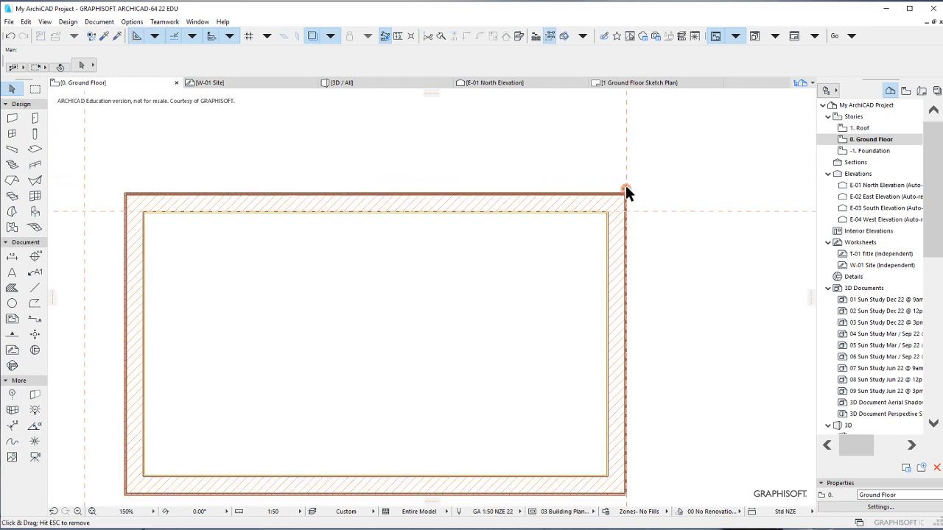
drag(626, 189, 665, 192)
key(Tab)
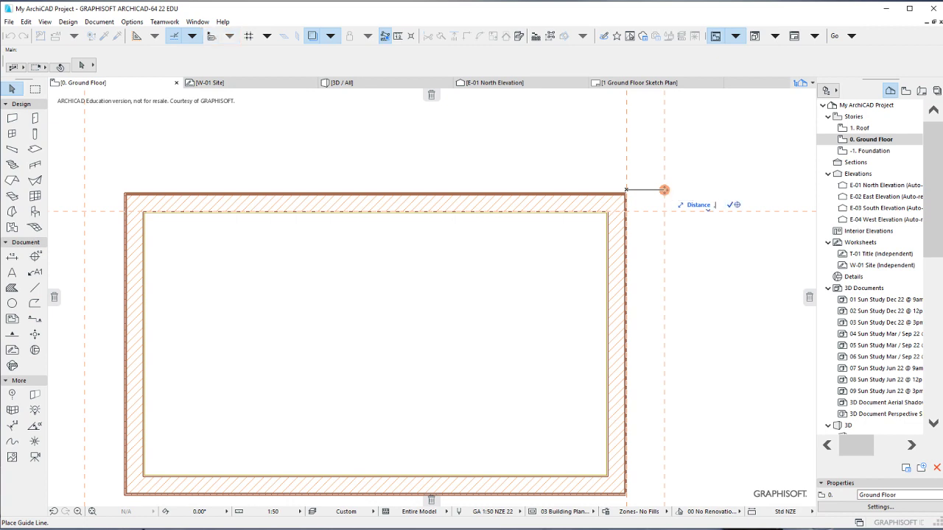
text(.6)
key(Return)
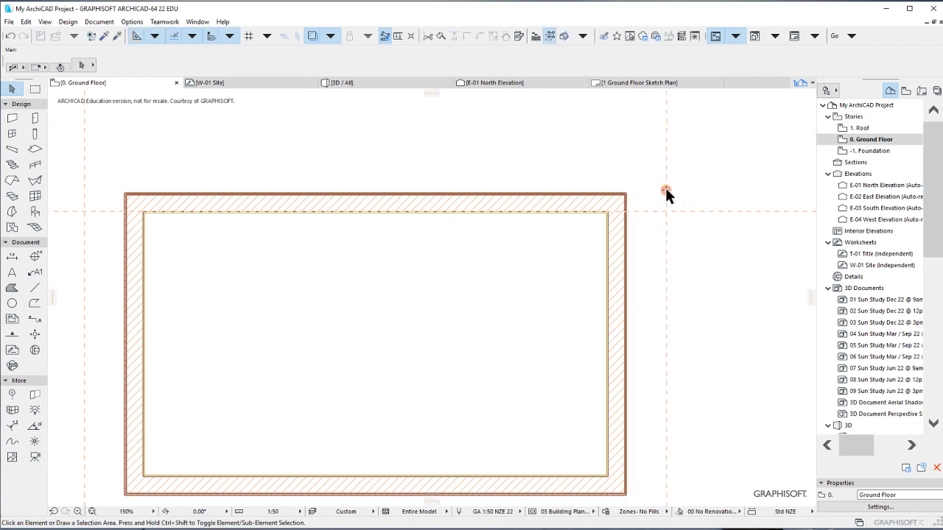
scroll(691, 274, down, 3)
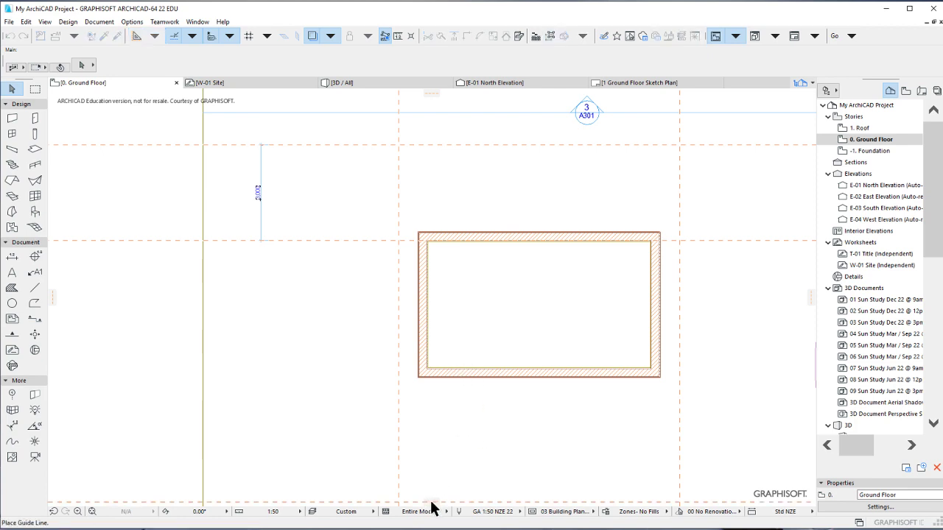
Step: Add a horizontal guide near the bottom wall and a parallel one just below it
drag(432, 502, 439, 388)
scroll(405, 383, up, 3)
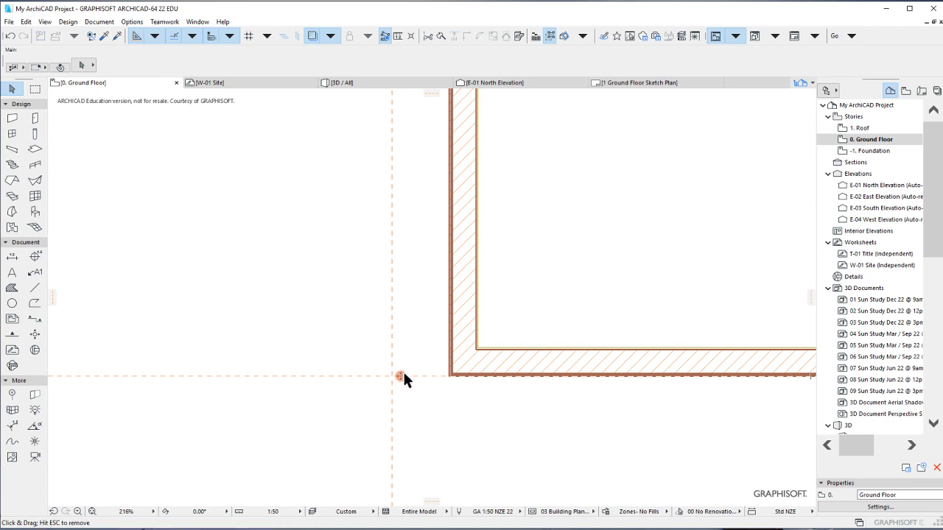
drag(403, 376, 427, 434)
scroll(354, 394, down, 5)
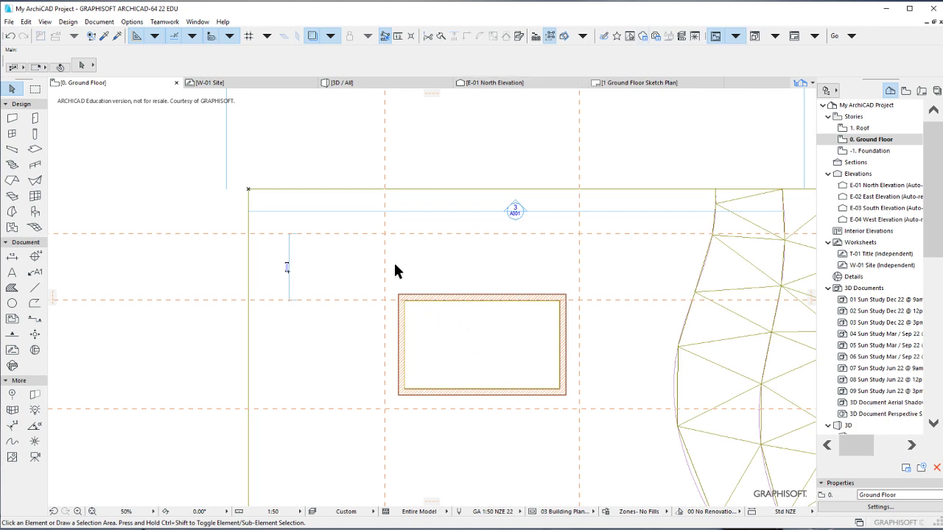
Step: Give the slab defaults the Exterior Pavement composite and a -0.05 offset to home story
double_click(34, 150)
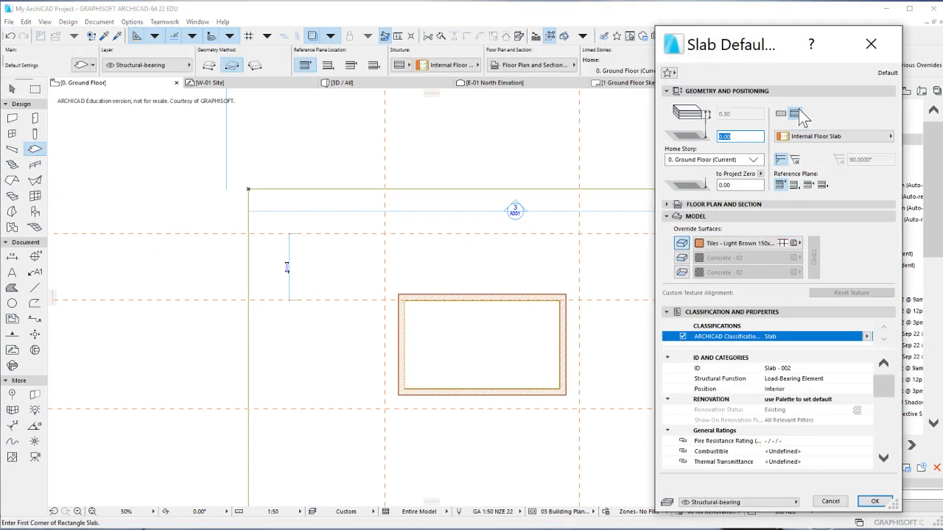
click(797, 114)
click(890, 137)
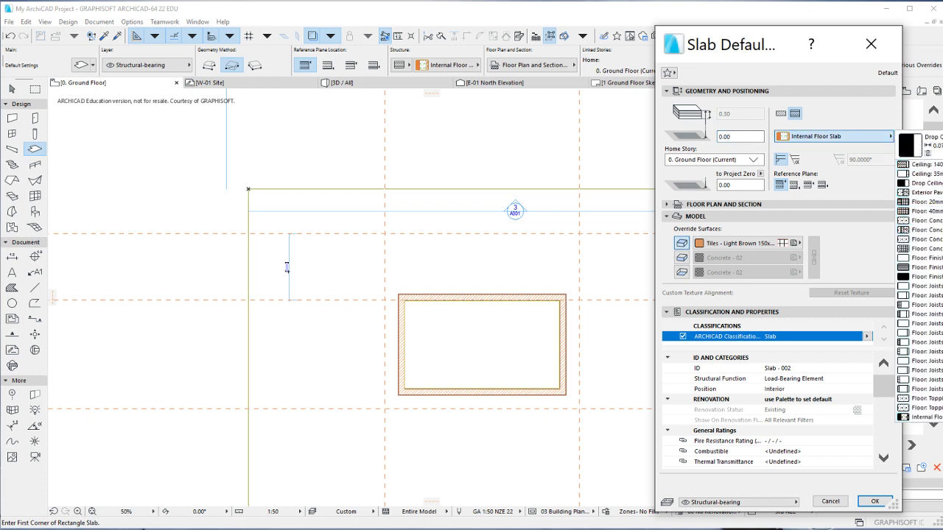
click(921, 192)
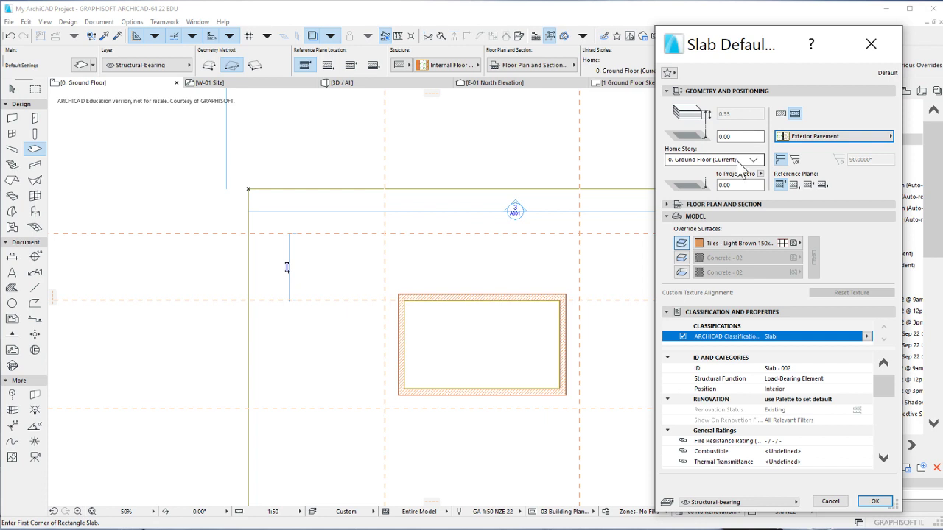
click(729, 136)
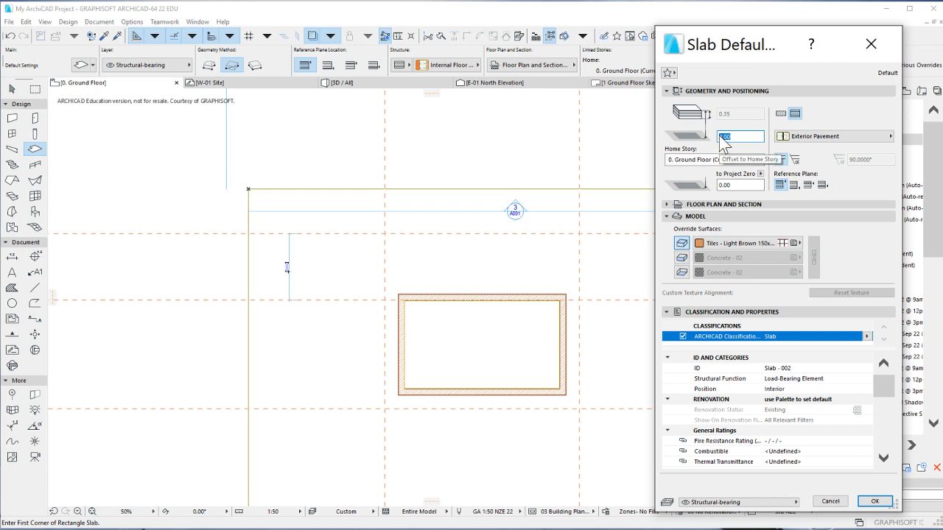
text(-)
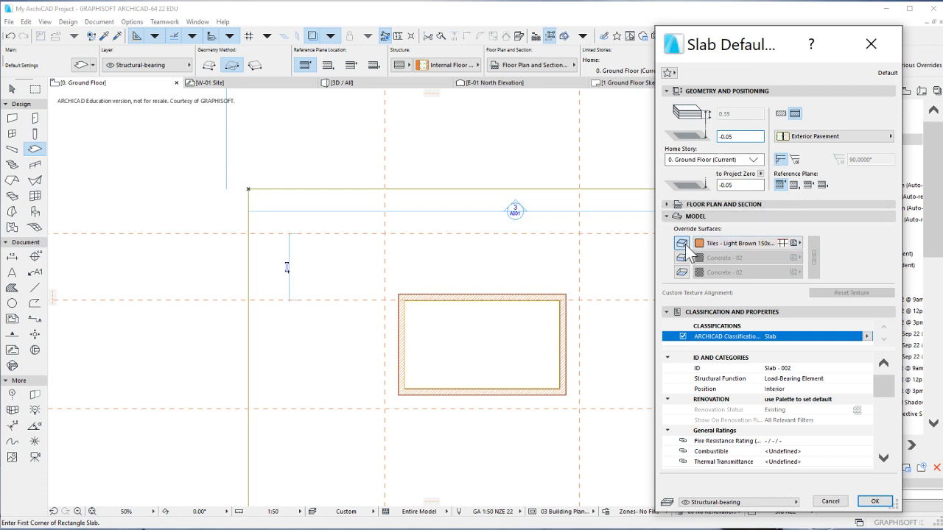
Step: Override the top and second slab surfaces with Pavement - Brick Moss
click(799, 243)
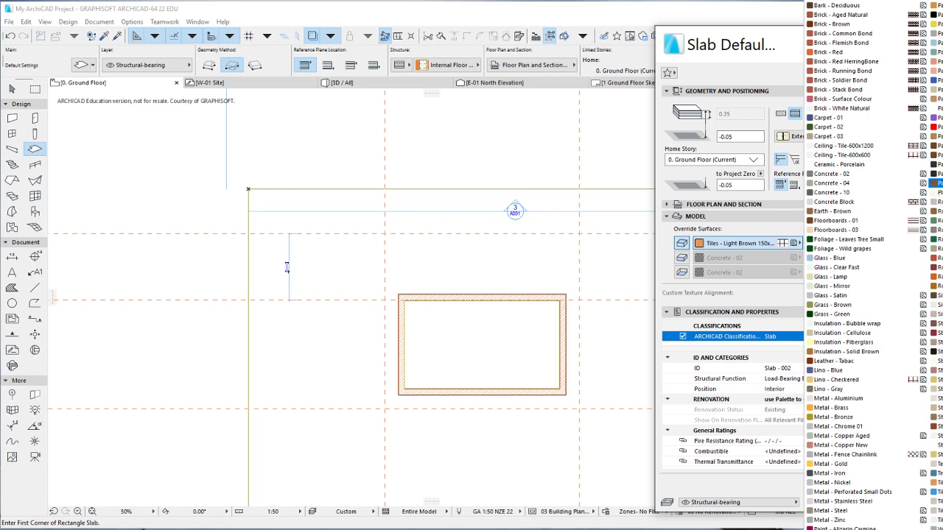
click(934, 176)
click(681, 258)
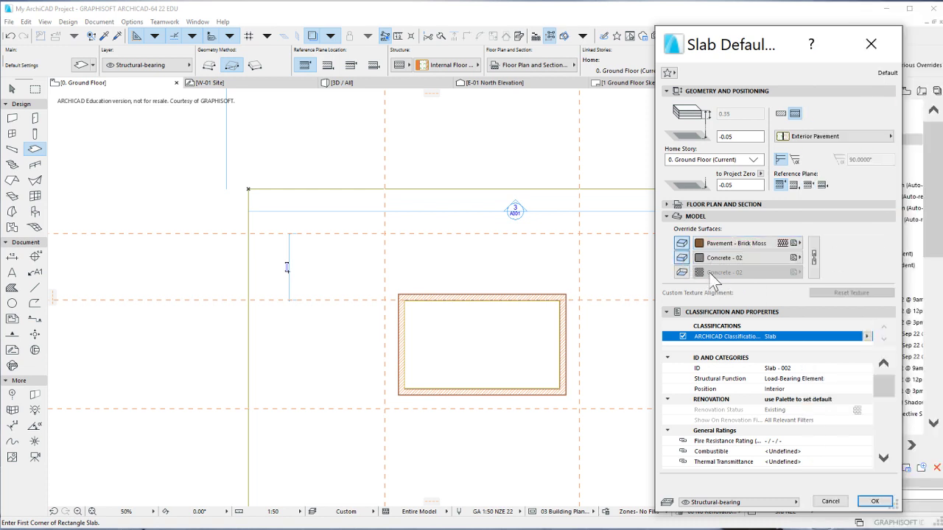
click(799, 258)
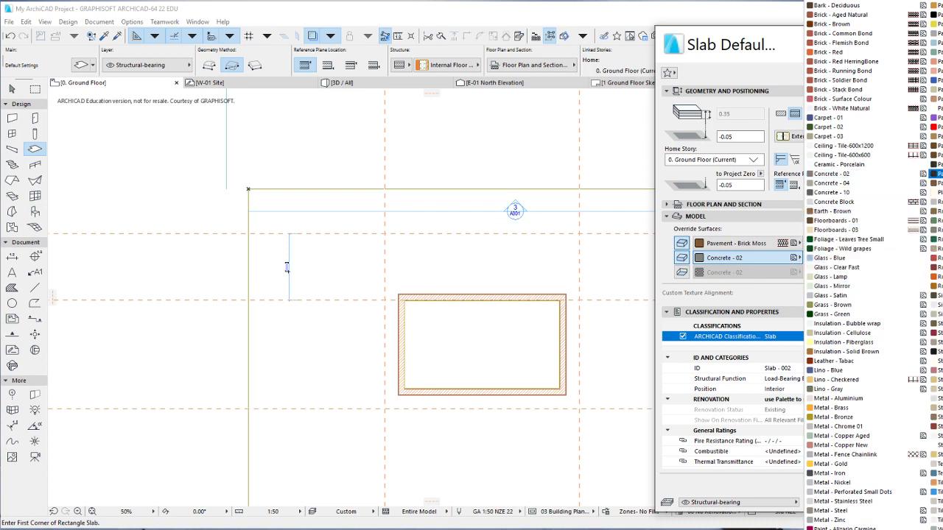
click(934, 176)
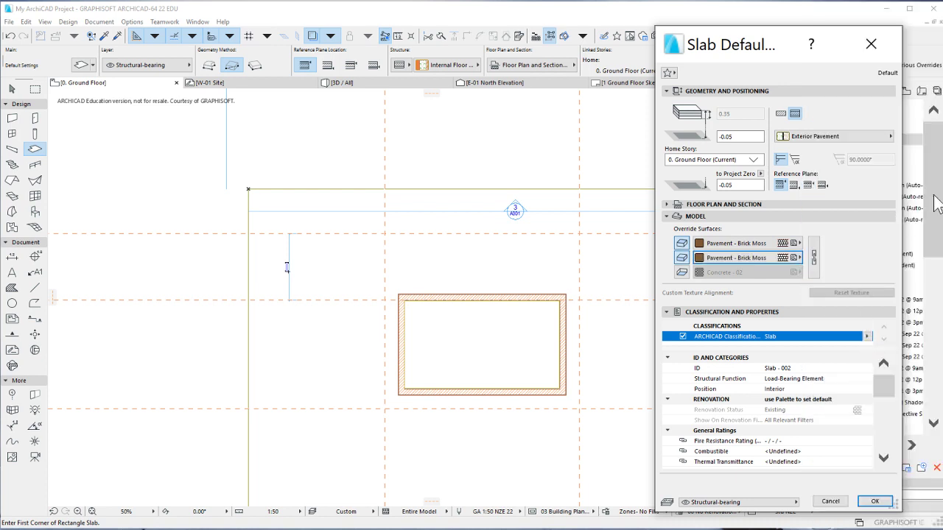
Step: Set the slab to Non-Load-Bearing, Exterior position, on the Site & Landscaping - Terrain layer
click(816, 378)
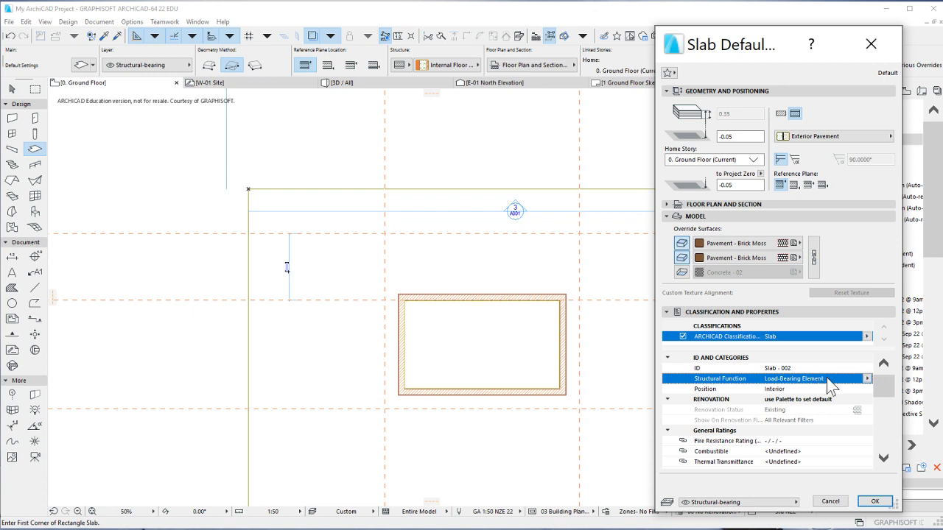
click(866, 379)
click(897, 389)
click(856, 388)
click(867, 389)
click(885, 401)
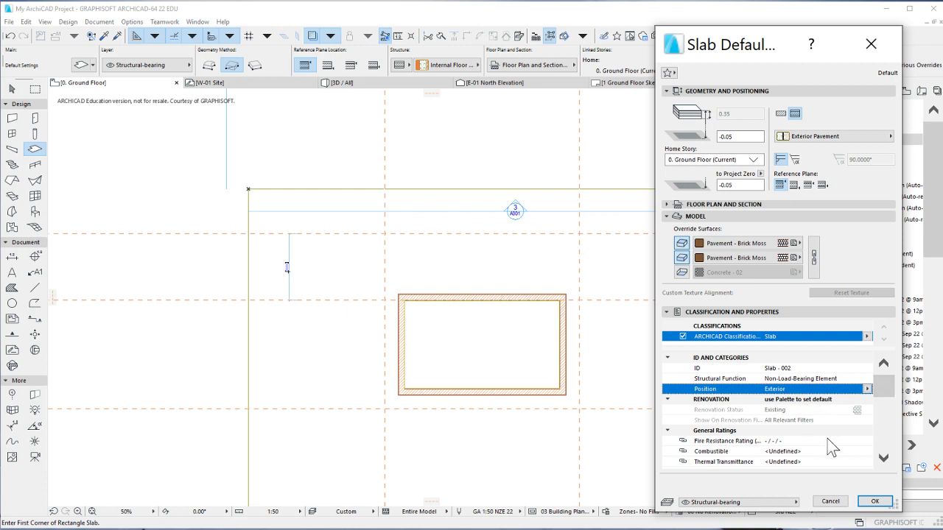
click(796, 502)
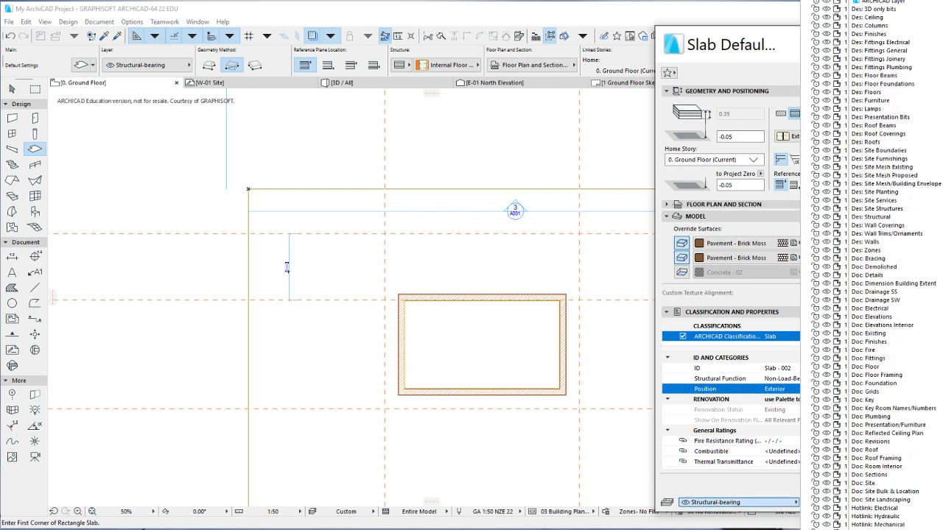
click(773, 500)
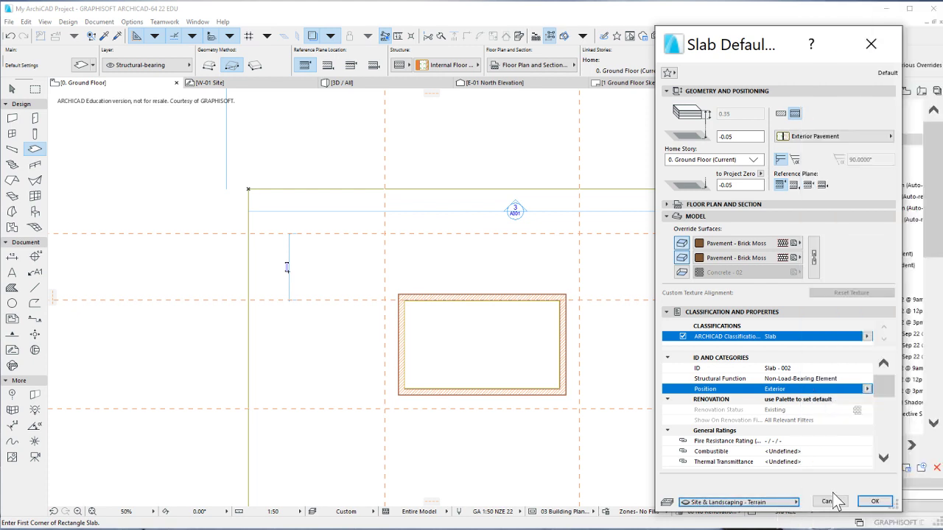
Step: Apply the slab settings, switch to Polygonal geometry, and start the slab at the site's top-left corner
click(877, 504)
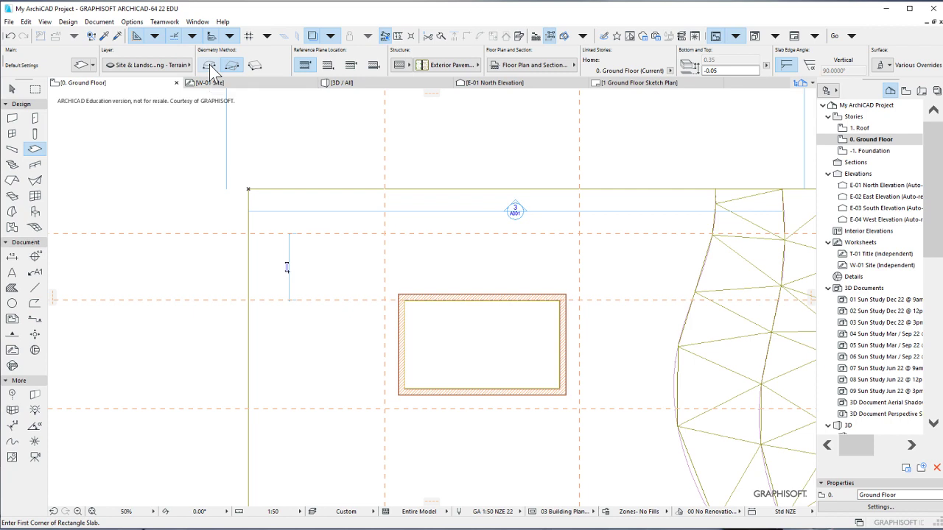
click(210, 67)
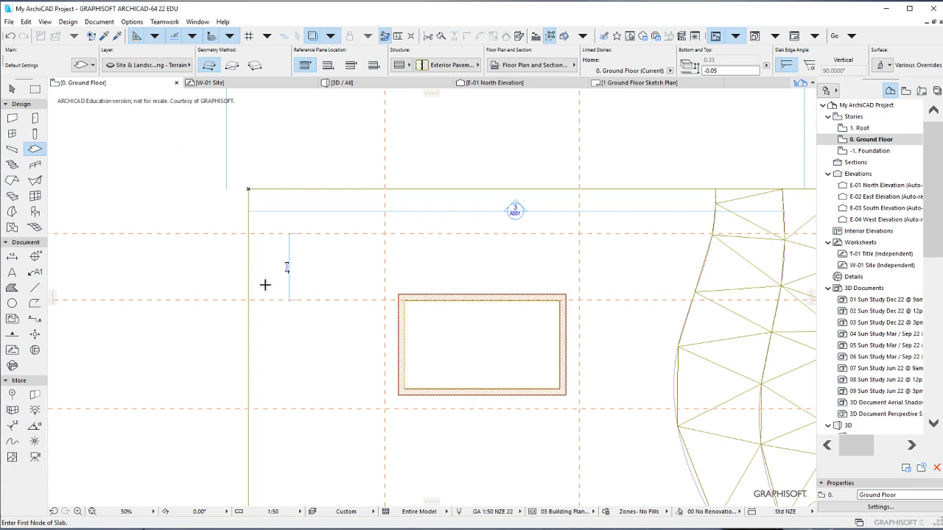
scroll(252, 237, up, 5)
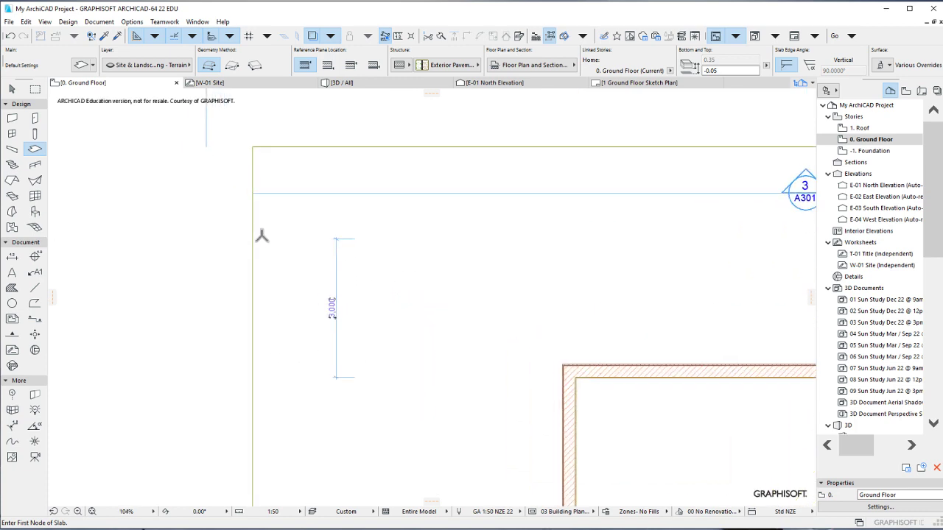
click(254, 239)
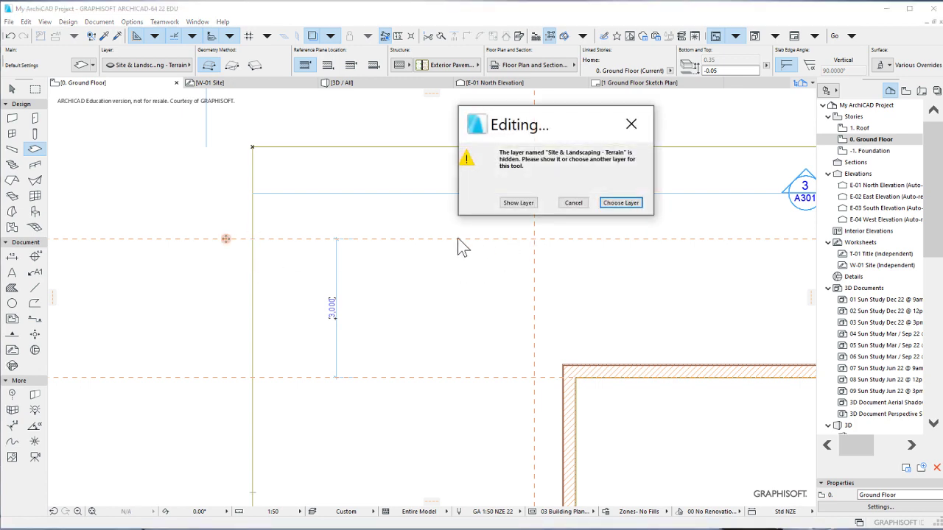
Step: Show the Site & Landscaping - Terrain layer and place the slab's first three corners around the building's right and lower sides
click(518, 202)
scroll(390, 250, down, 5)
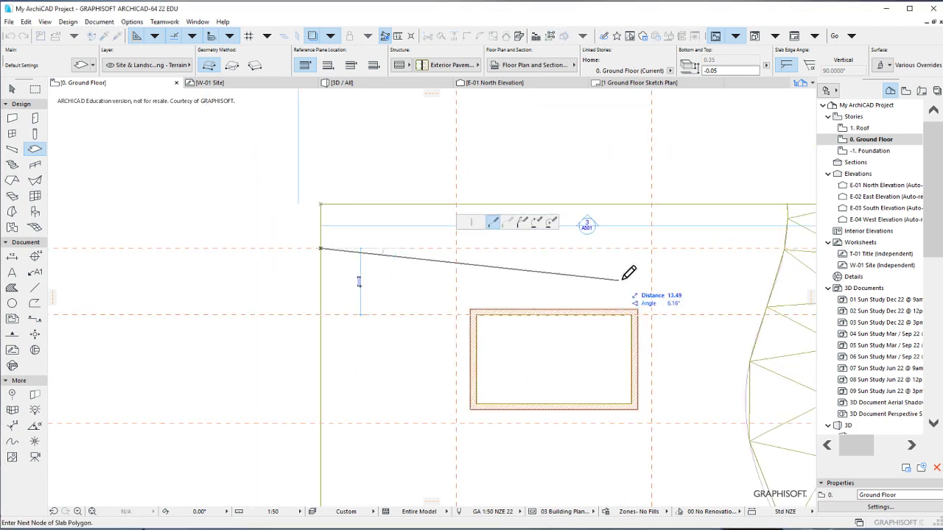
click(652, 247)
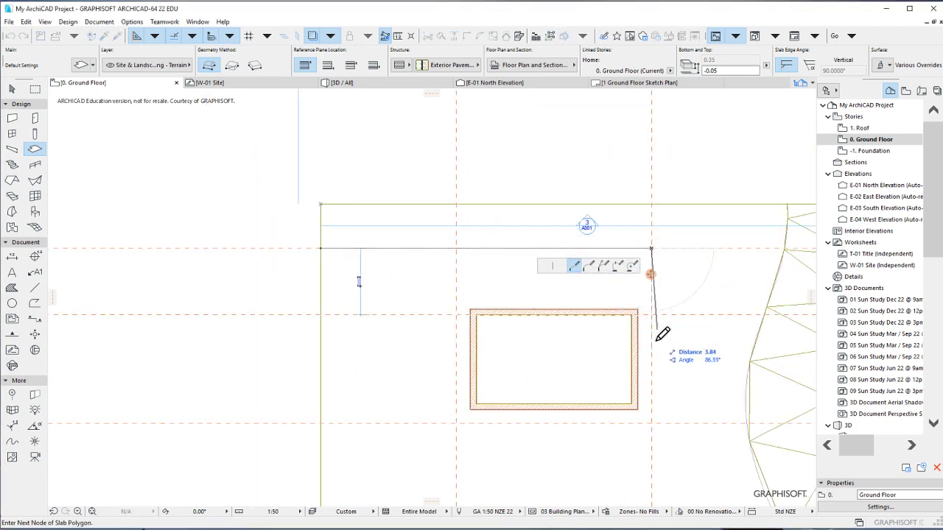
click(652, 423)
click(457, 424)
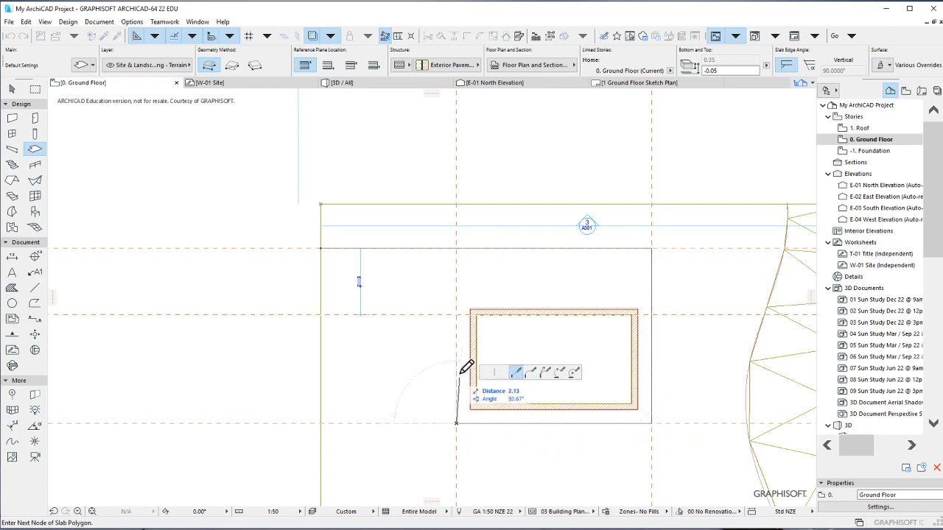
Step: Add the L's inner corner and the left-edge corner, then close the slab outline at its start
click(457, 314)
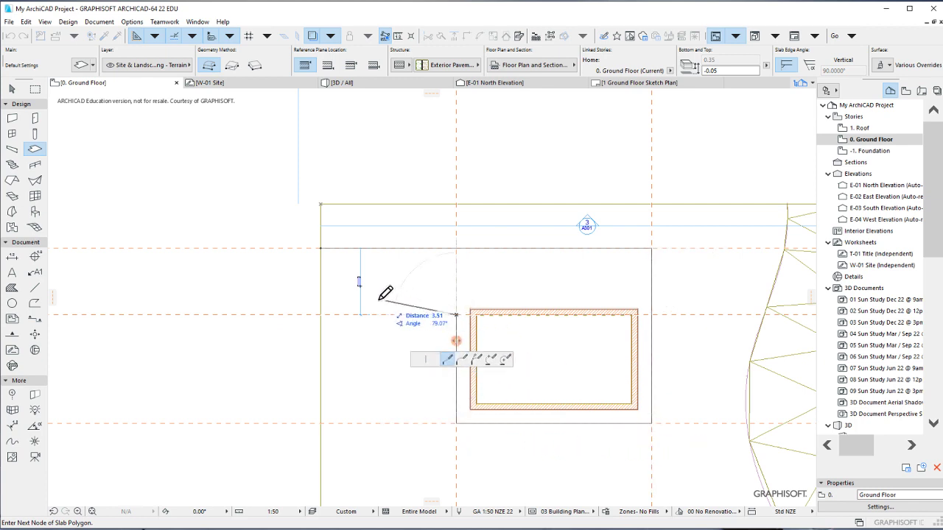
click(321, 314)
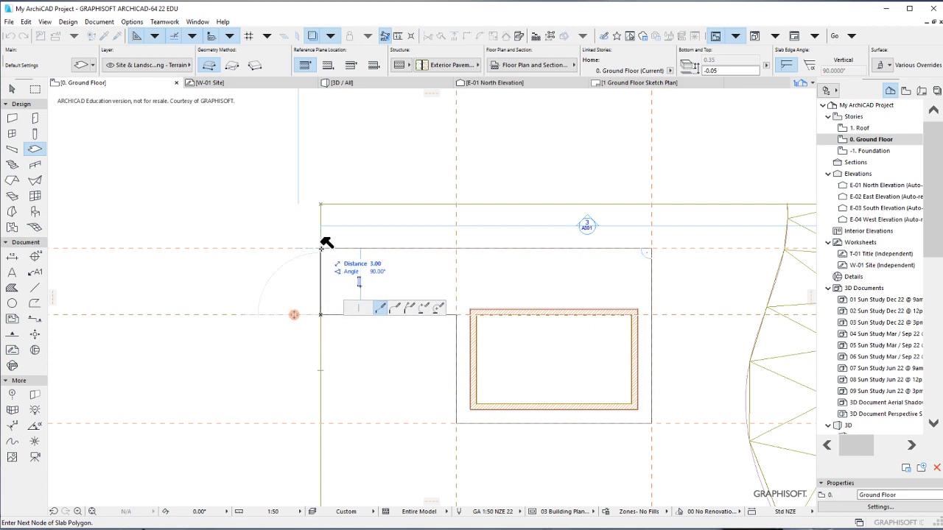
scroll(322, 247, up, 5)
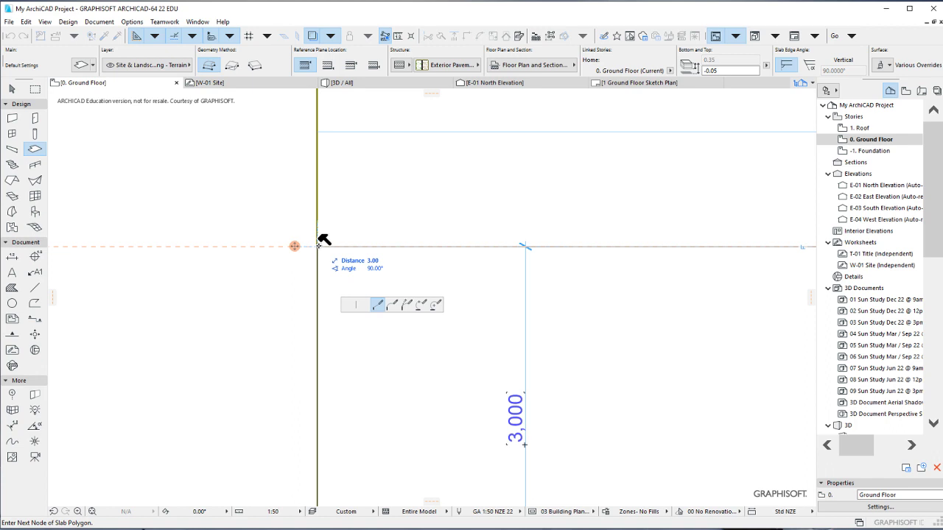
click(319, 243)
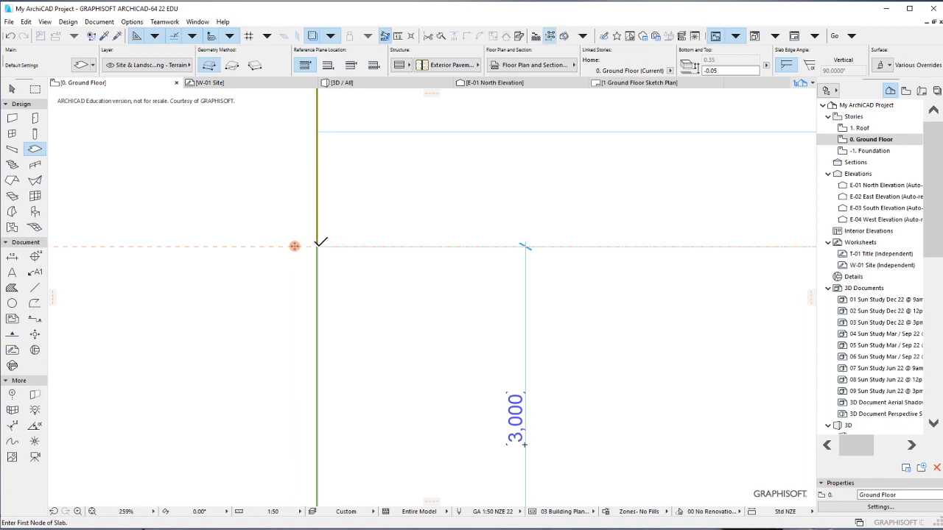
scroll(347, 302, down, 10)
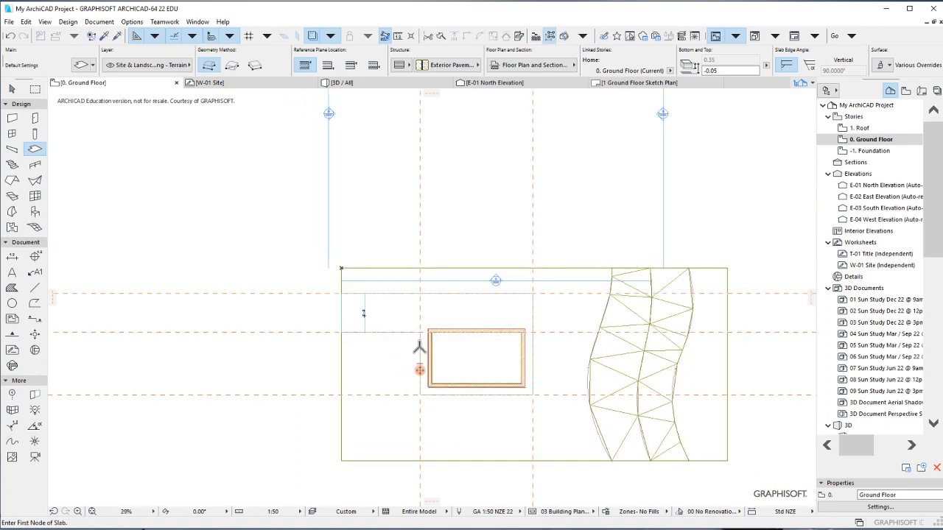
Step: Select the new L-shaped slab to inspect it on the ground floor plan
key(Escape)
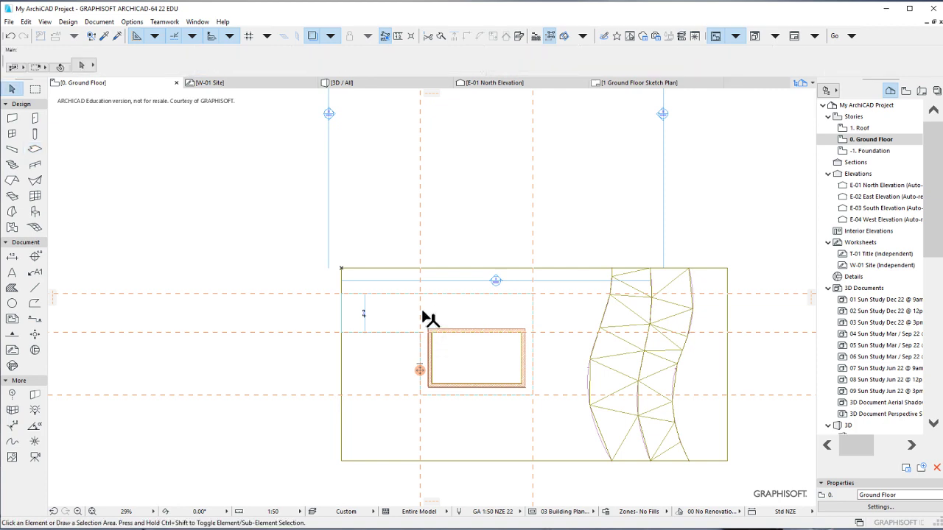
click(531, 302)
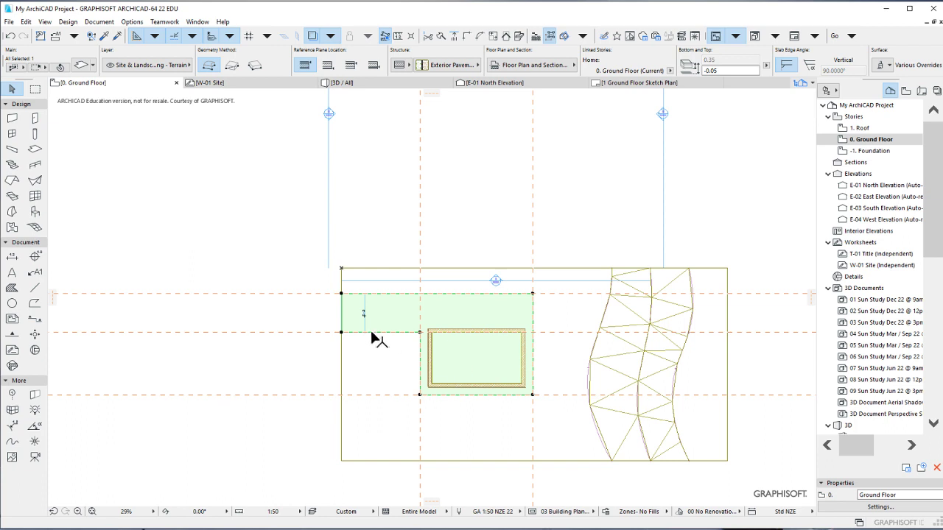
scroll(375, 339, up, 3)
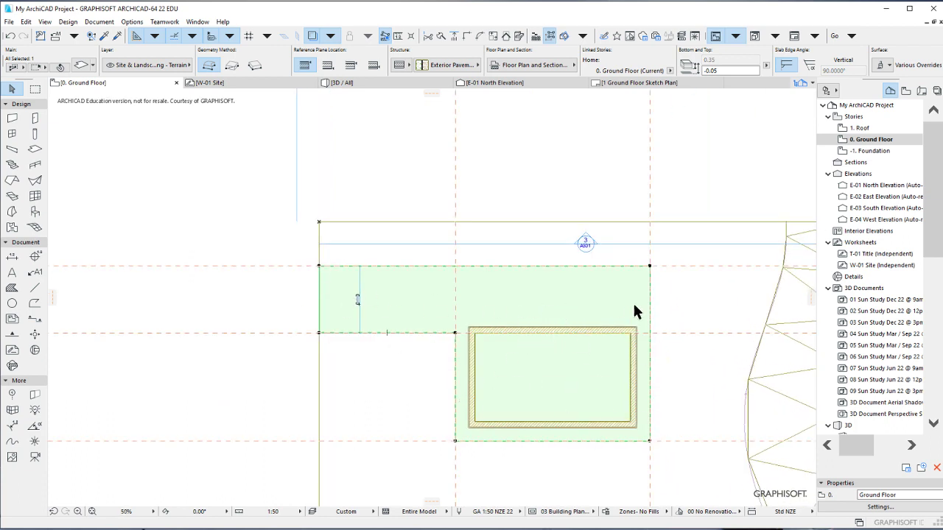
scroll(479, 346, down, 3)
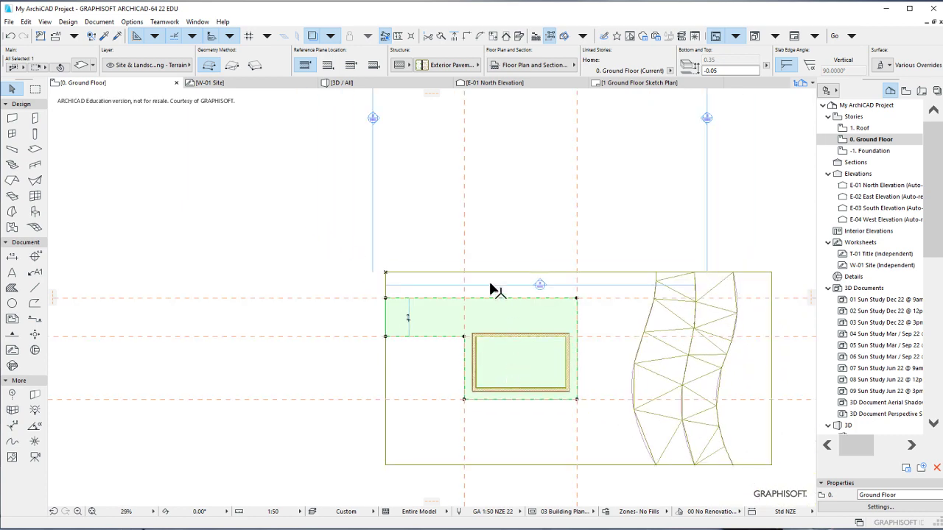
scroll(490, 409, up, 2)
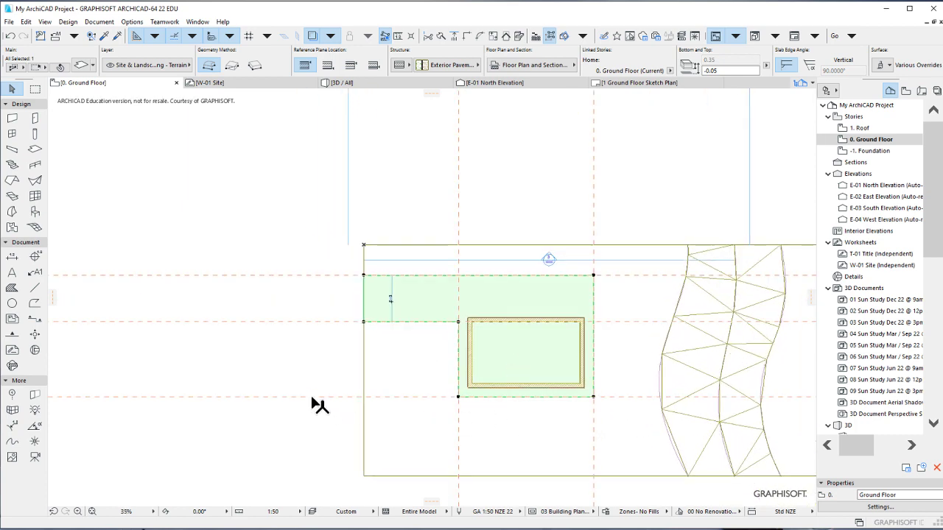
Step: Delete two horizontal red guide lines from the floor plan
click(272, 396)
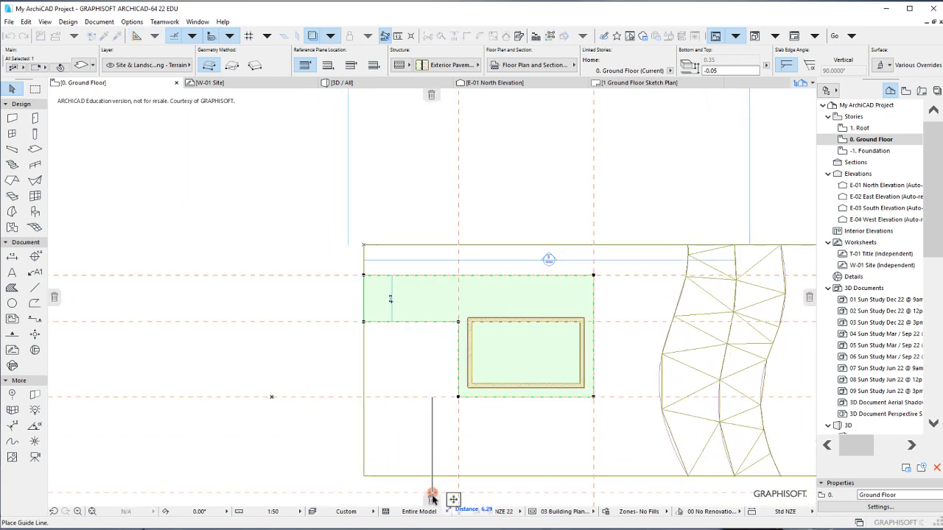
click(432, 499)
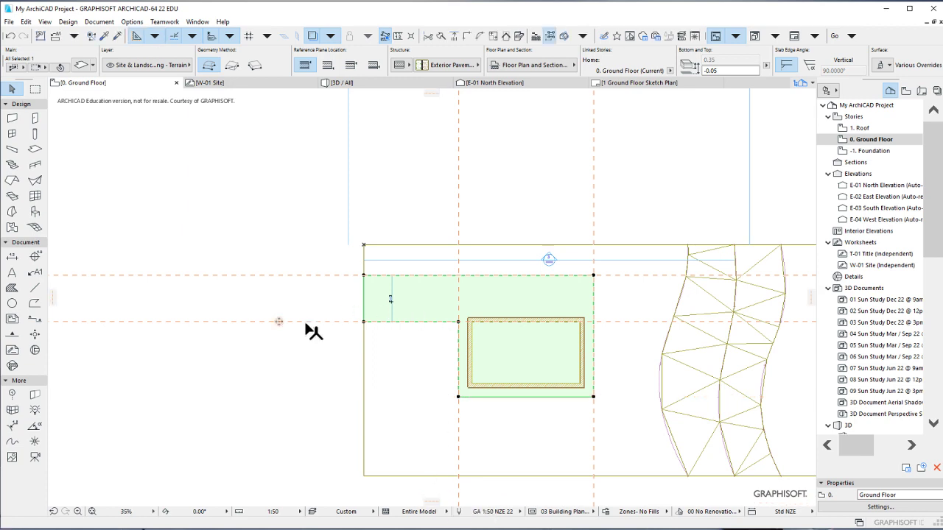
click(278, 322)
click(54, 297)
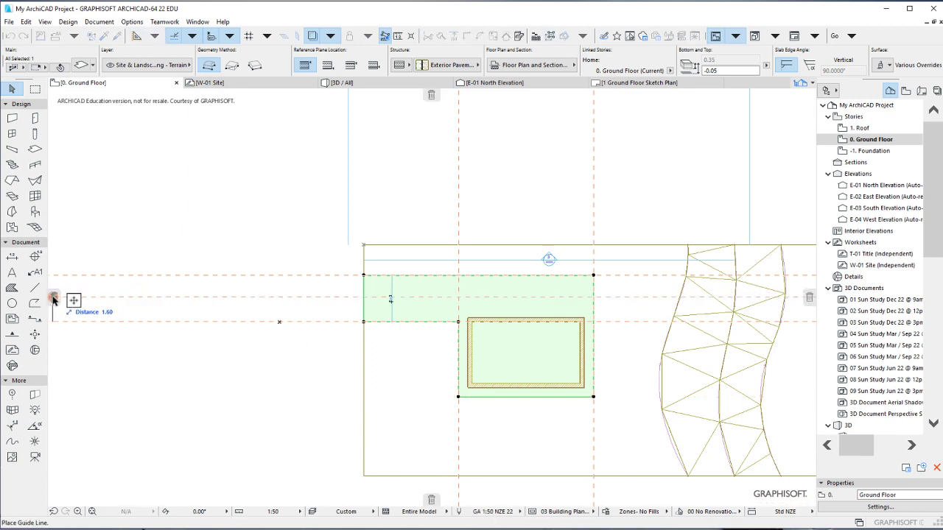
click(238, 275)
key(Escape)
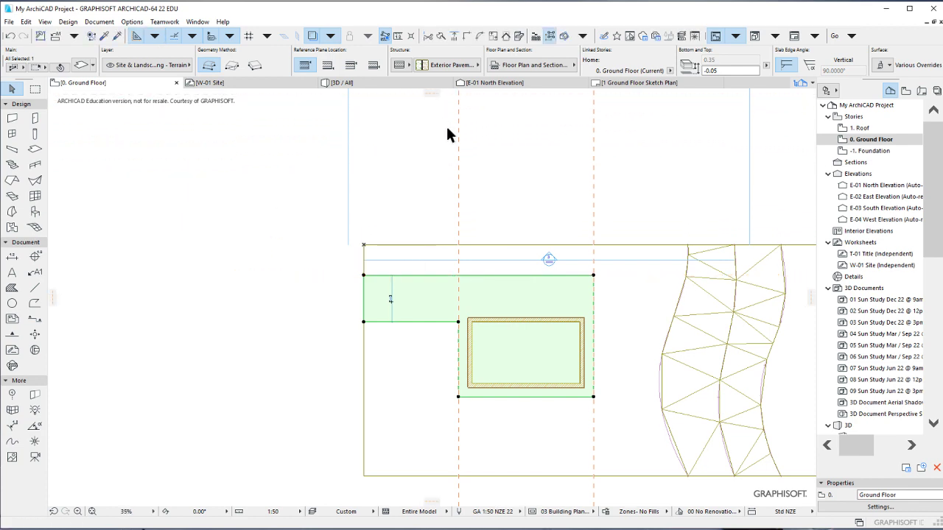
Step: Drag the remaining vertical guide lines away to remove them, then deselect the slab
drag(457, 198, 782, 302)
drag(594, 273, 818, 297)
scroll(515, 330, up, 3)
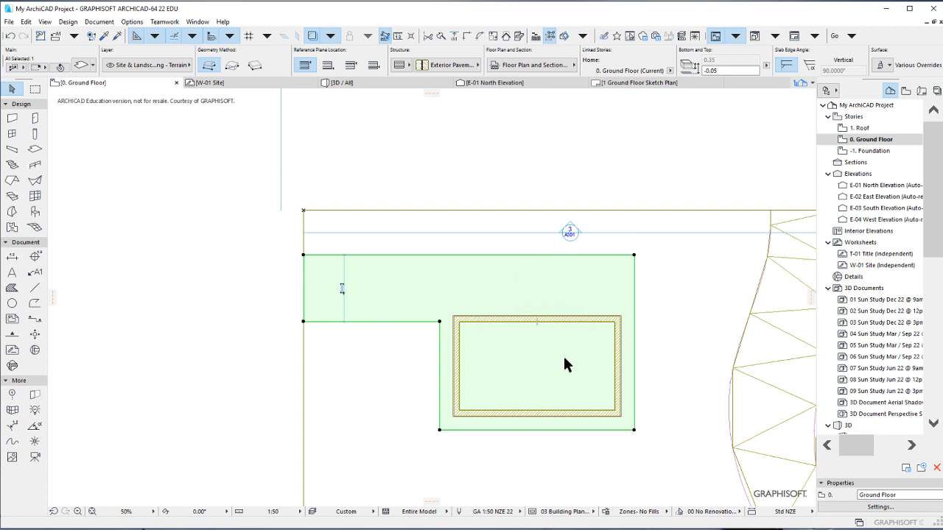
key(Escape)
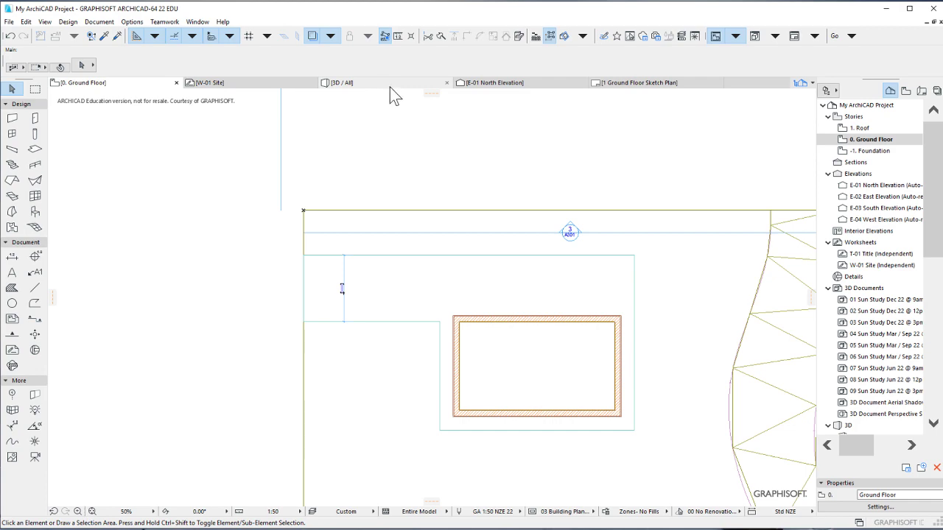
Step: Switch to the 3D / All view to see the brick-textured L-shaped pavement on the grass
click(389, 85)
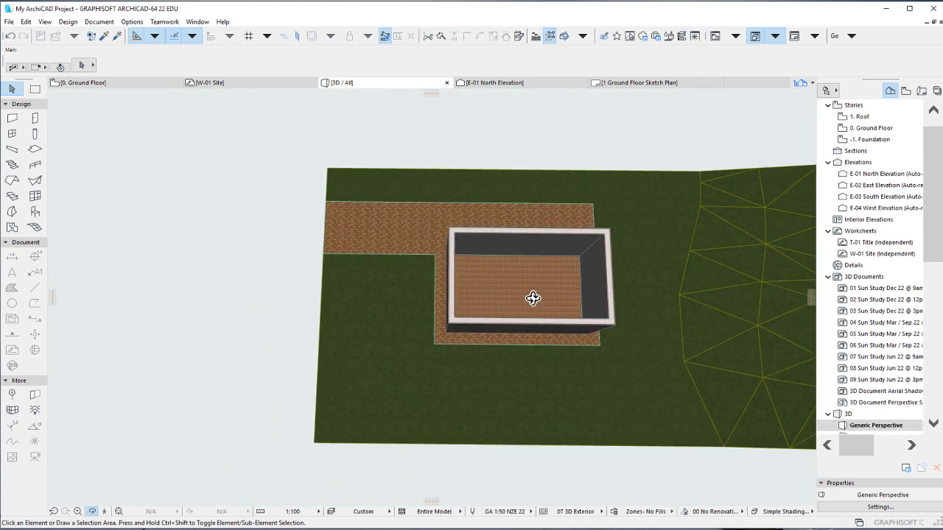